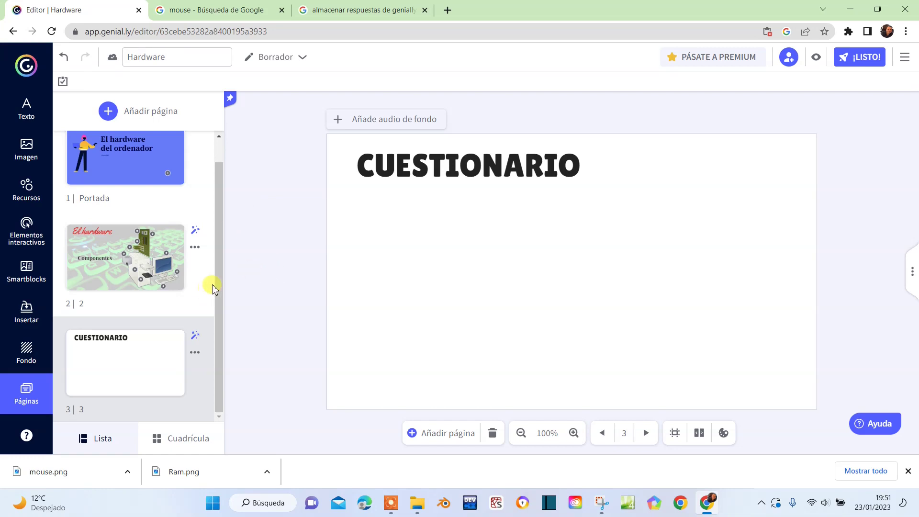
Add a multiple-choice interactive question to the CUESTIONARIO page and position it below the heading, in the right half of the page.
left_click(151, 369)
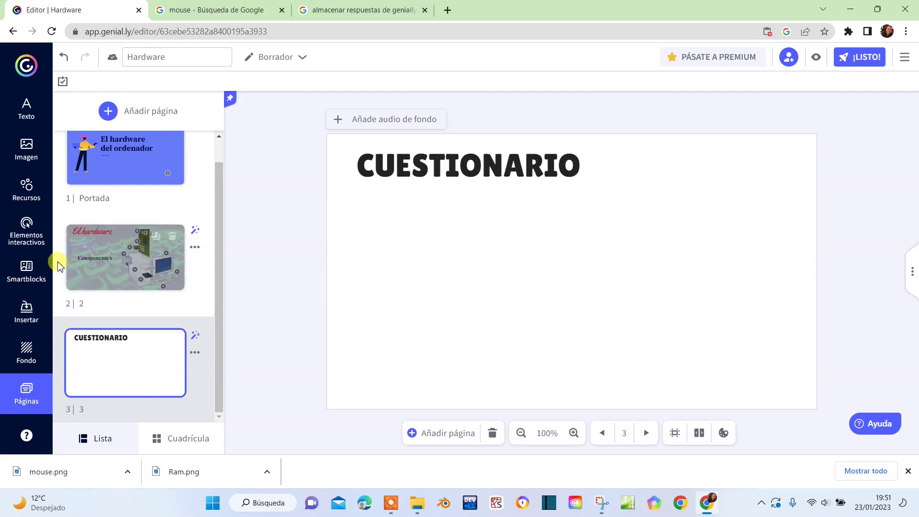
left_click(38, 223)
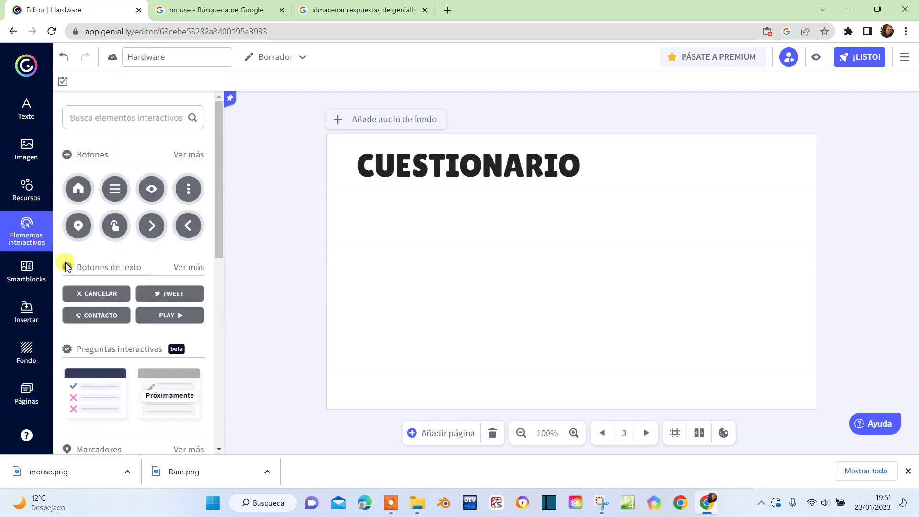
left_click_drag(219, 246, 218, 287)
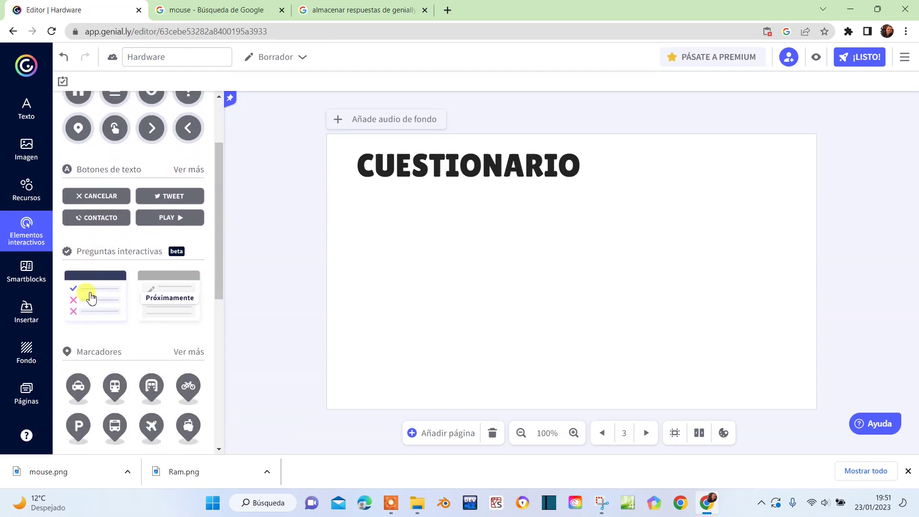
left_click_drag(91, 295, 601, 242)
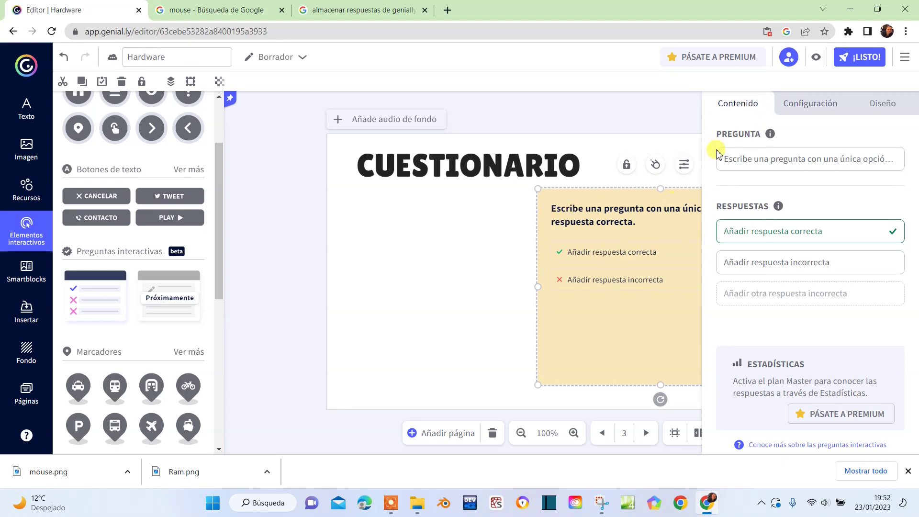
left_click(482, 238)
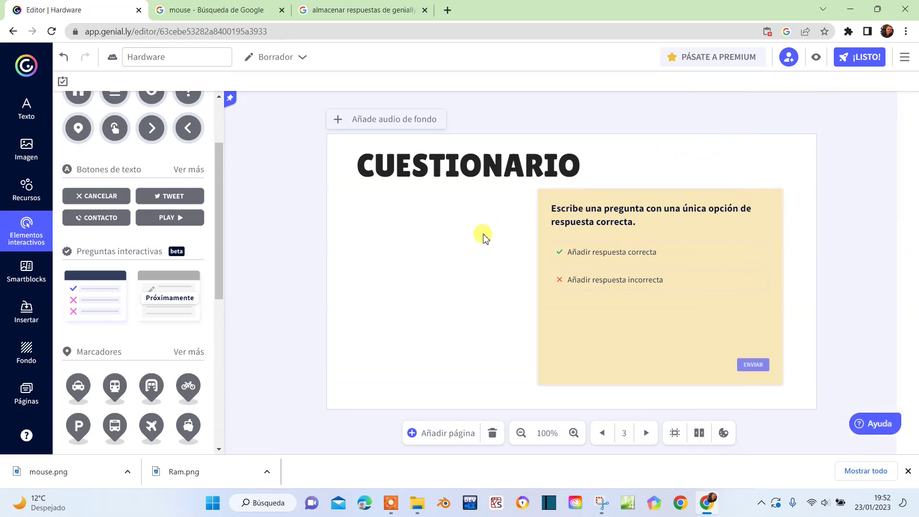
left_click_drag(742, 247, 755, 244)
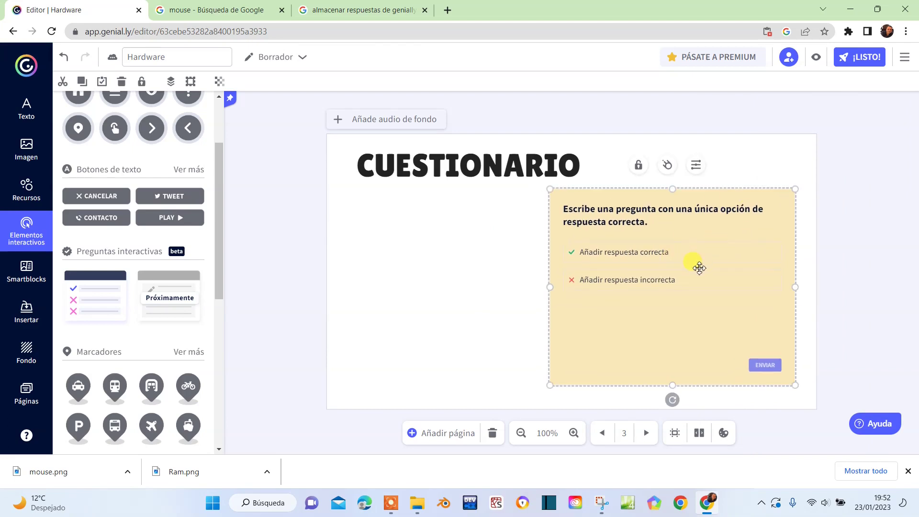
left_click_drag(698, 265, 700, 271)
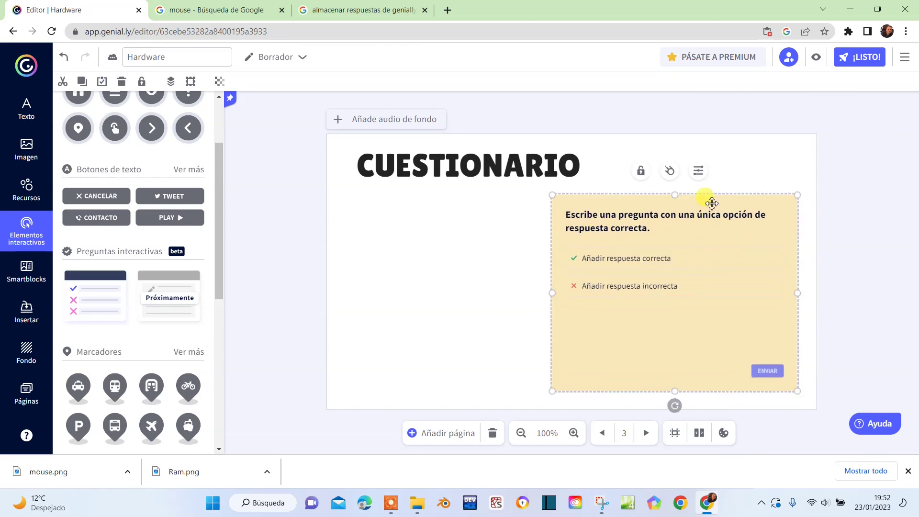
Set the interactive question's text to "La memoria RAM ....".
left_click(698, 172)
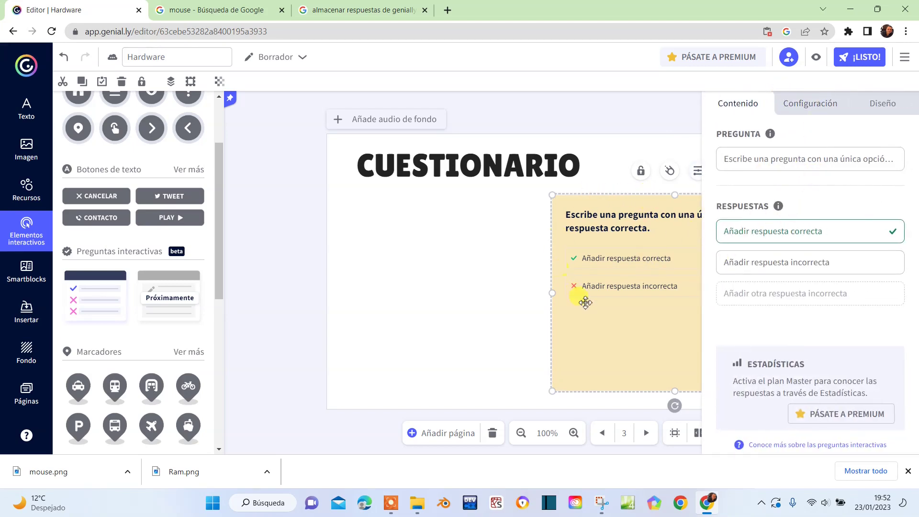
left_click(502, 271)
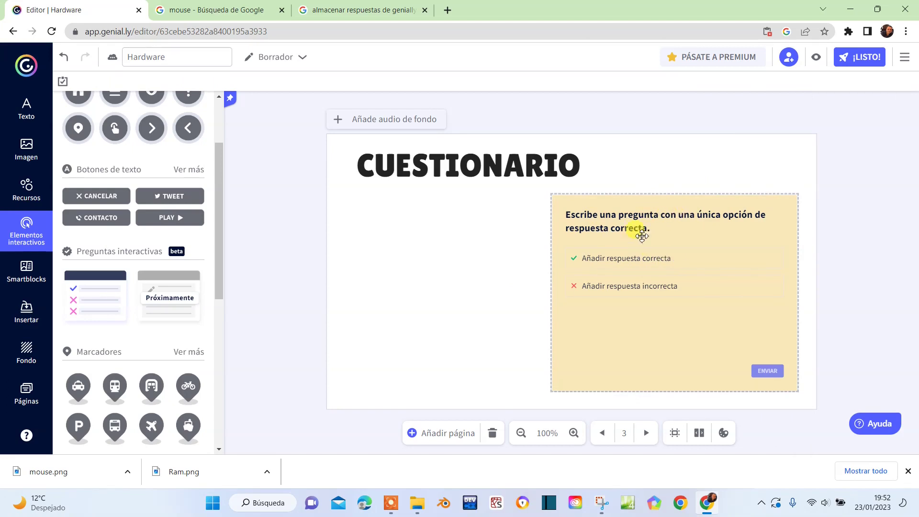
left_click(659, 224)
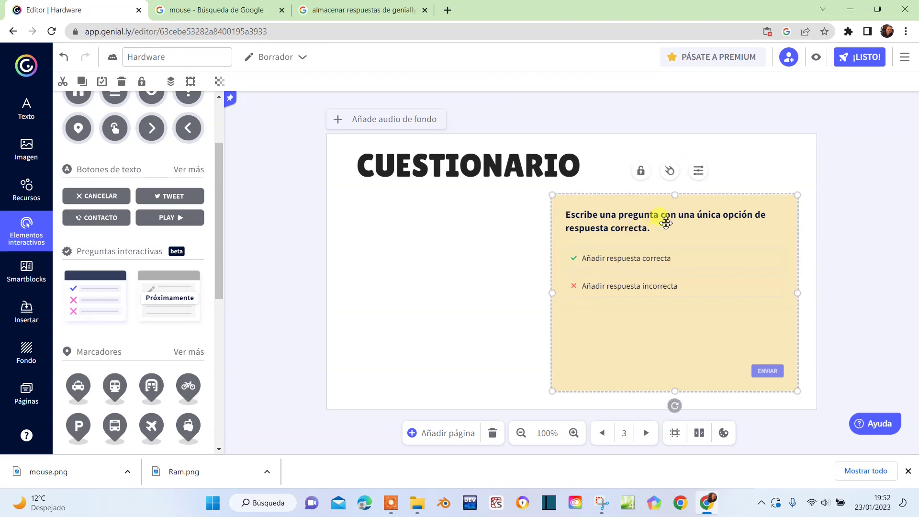
left_click(699, 173)
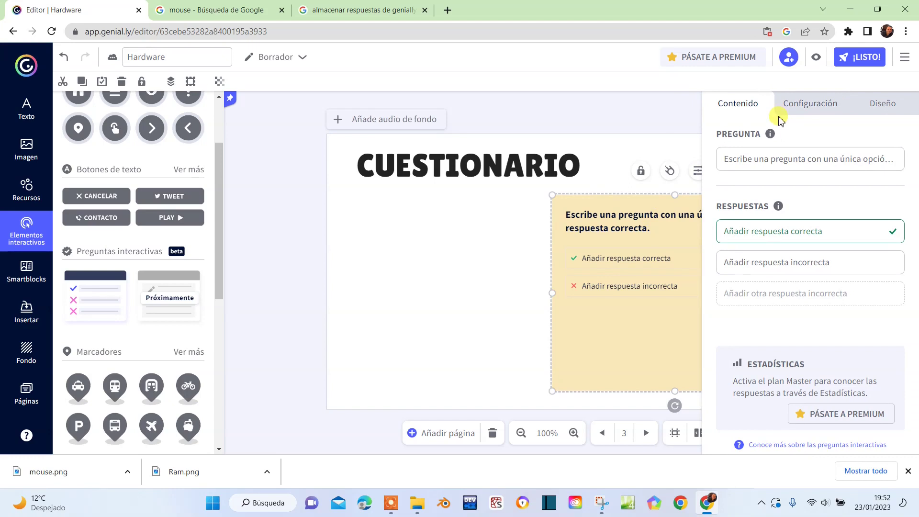
left_click(728, 151)
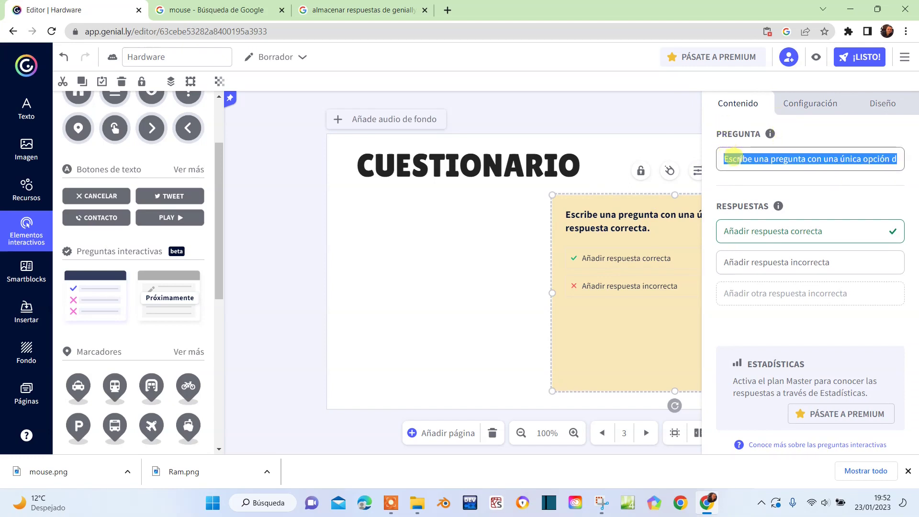
type("L")
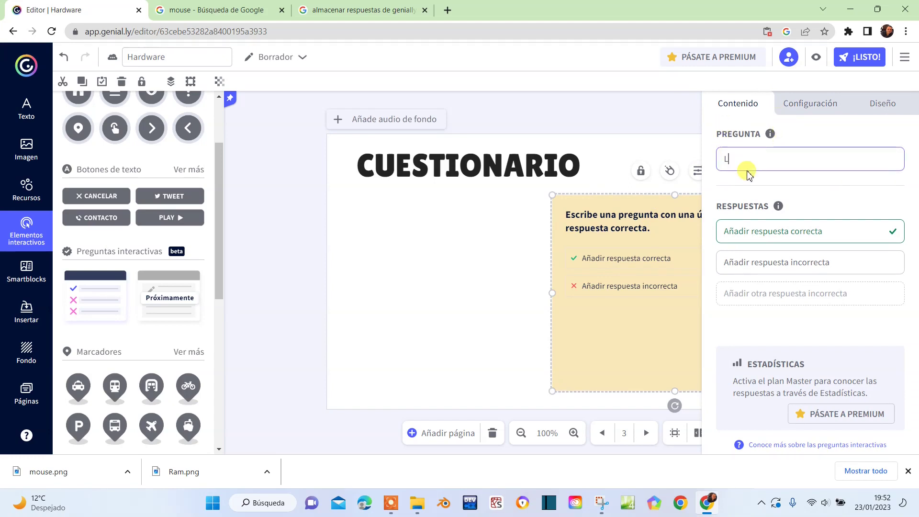
type("a memora")
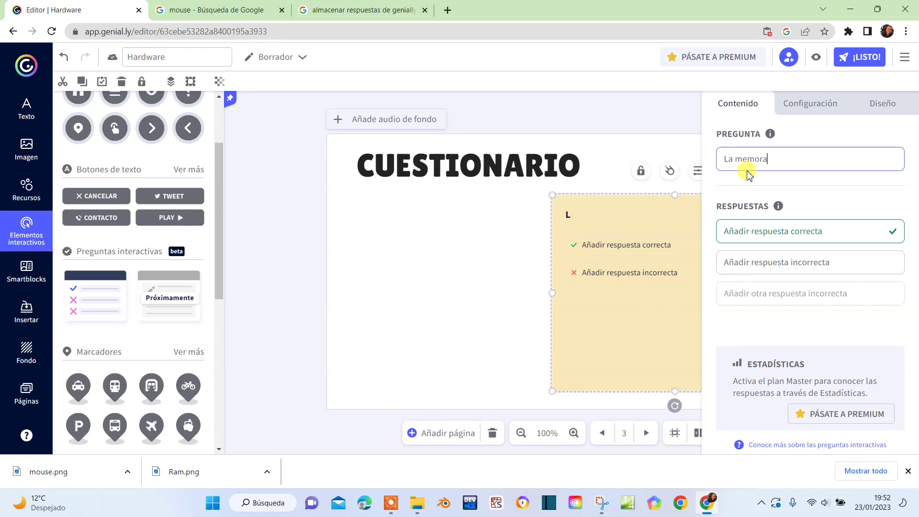
key("BackSpace")
type("ia RAM ....")
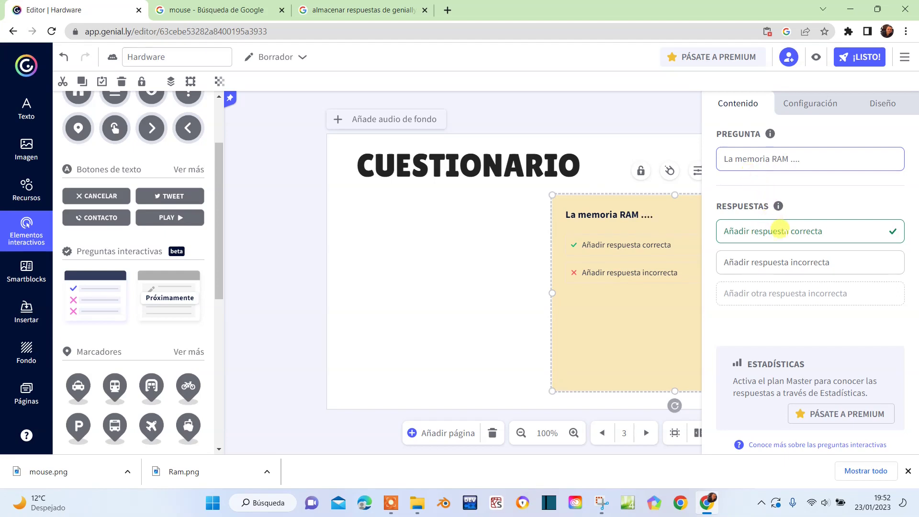
Set the correct answer to "es donde se guardan los datos en tiempo de ejecución".
left_click(790, 229)
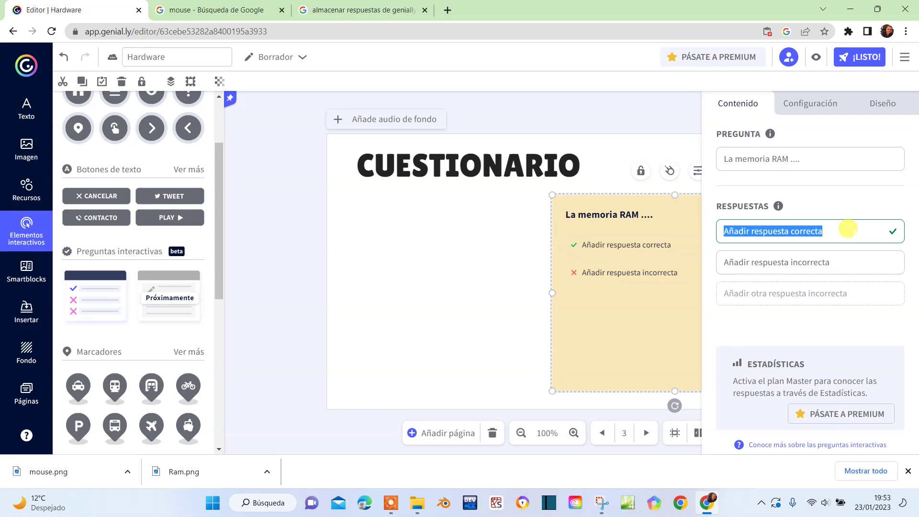
type("es ")
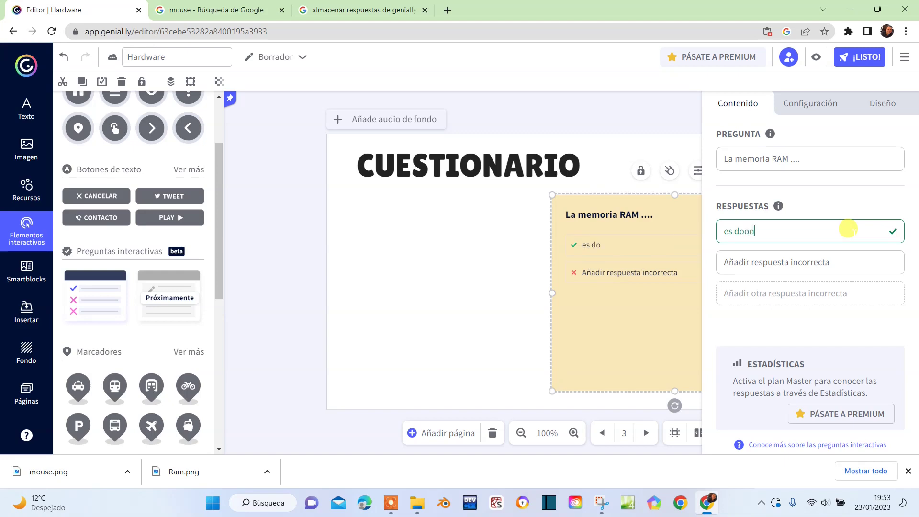
type("doon")
type("de se guardan los dato")
type("s en tiempo de ejecución")
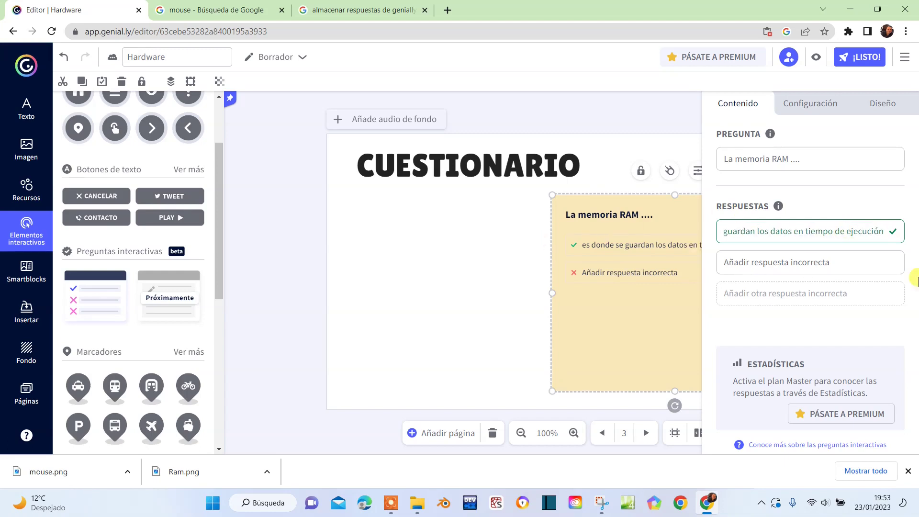
Set the first incorrect answer to "es donde se instala el sistema operativo".
left_click(863, 259)
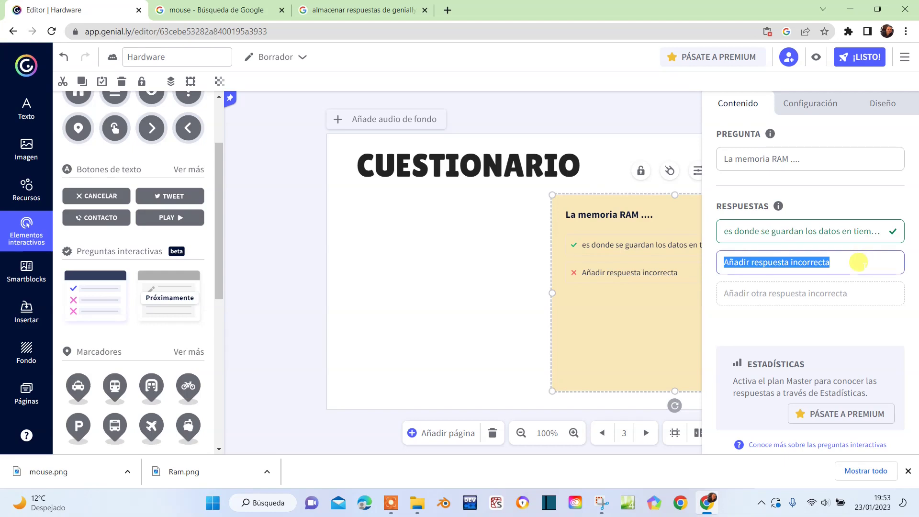
type("es donde ")
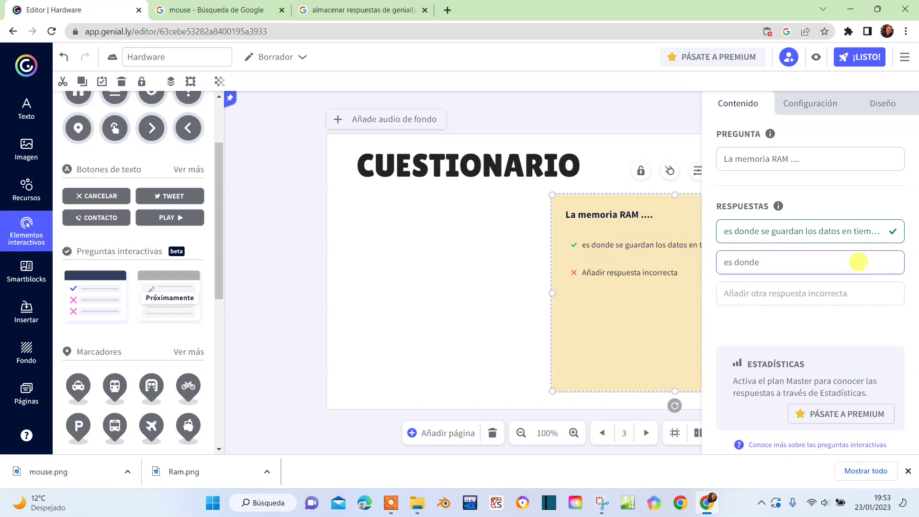
type("se instala el ssite")
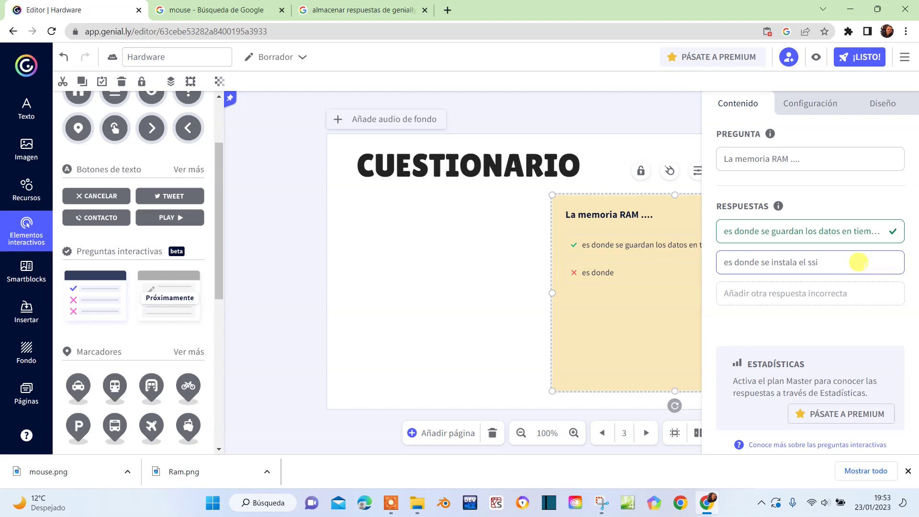
key("BackSpace")
type("istema op")
type("e")
key("BackSpace")
type("a operat")
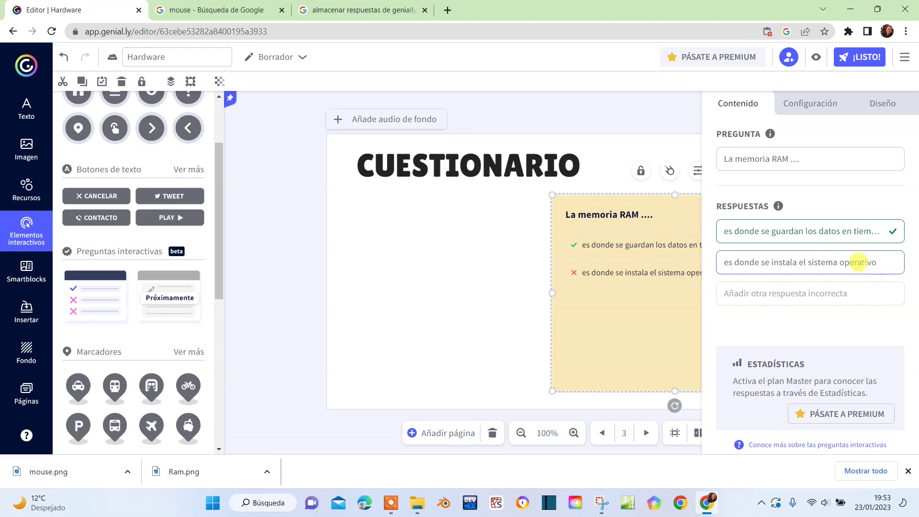
Add a second incorrect answer reading "es la que suministra la energía al ordenador." and close the question's settings.
left_click(864, 288)
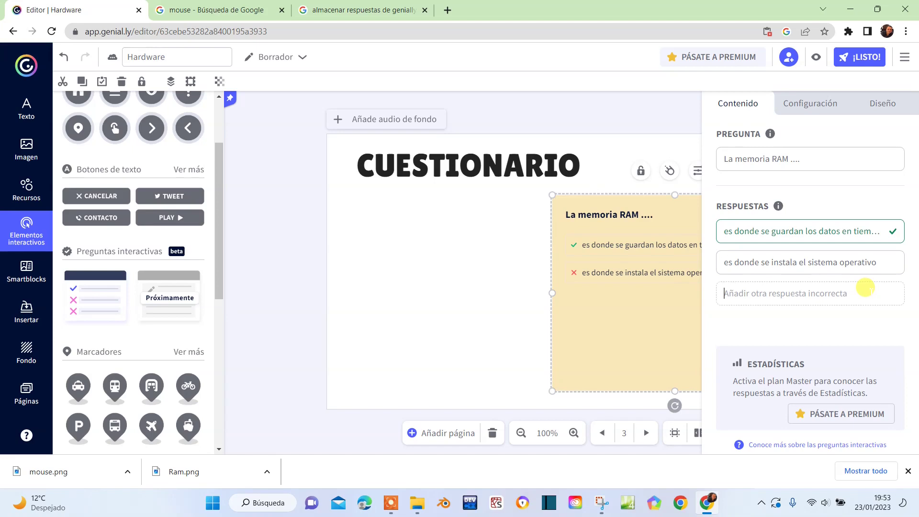
type("es la que su")
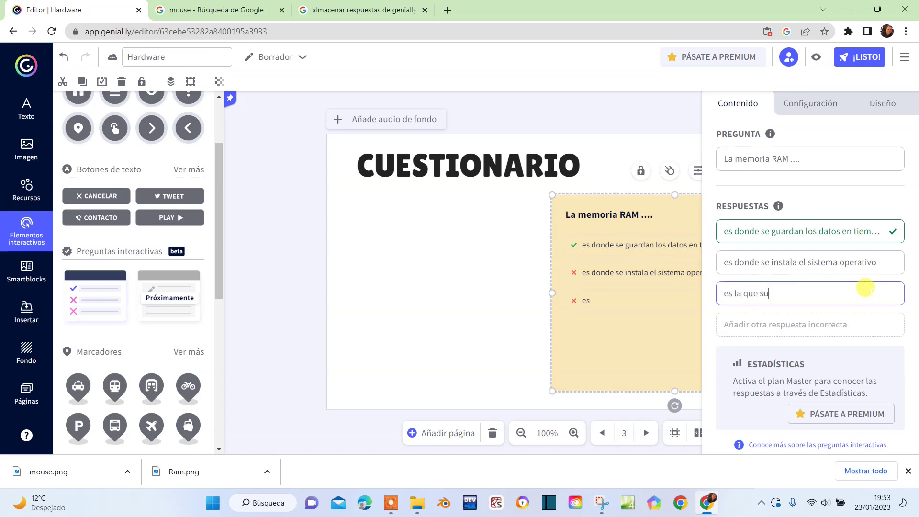
type("ministra la ener")
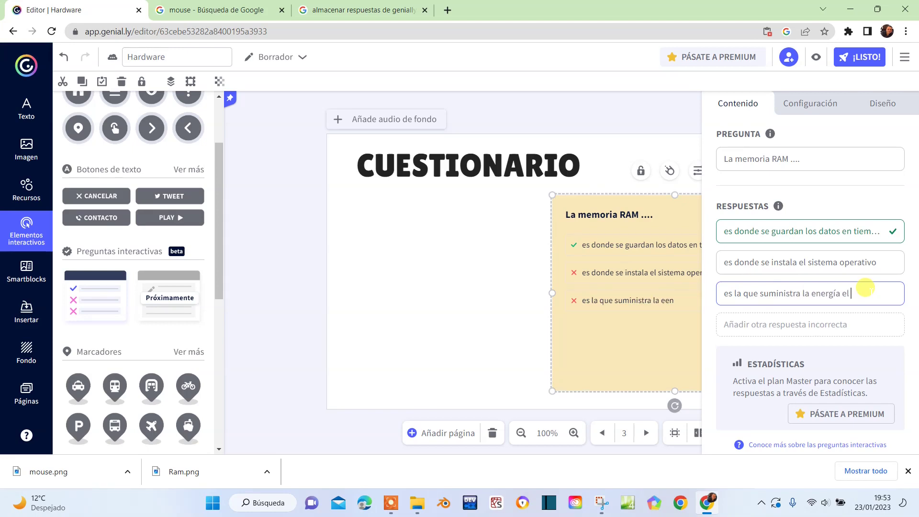
type("gía al ordenador.")
left_click(514, 306)
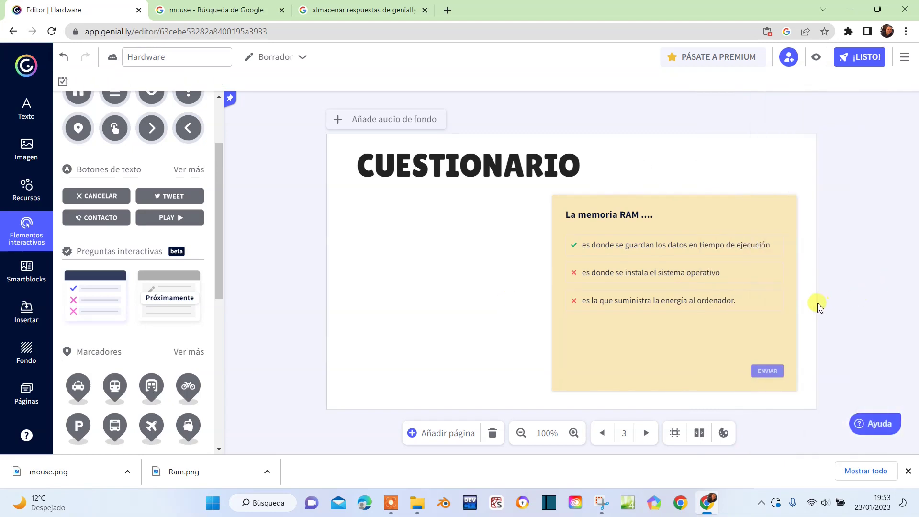
Review the RAM question's configuration: the success and error messages, the page to go to after answering, and the delay after submitting.
left_click(781, 206)
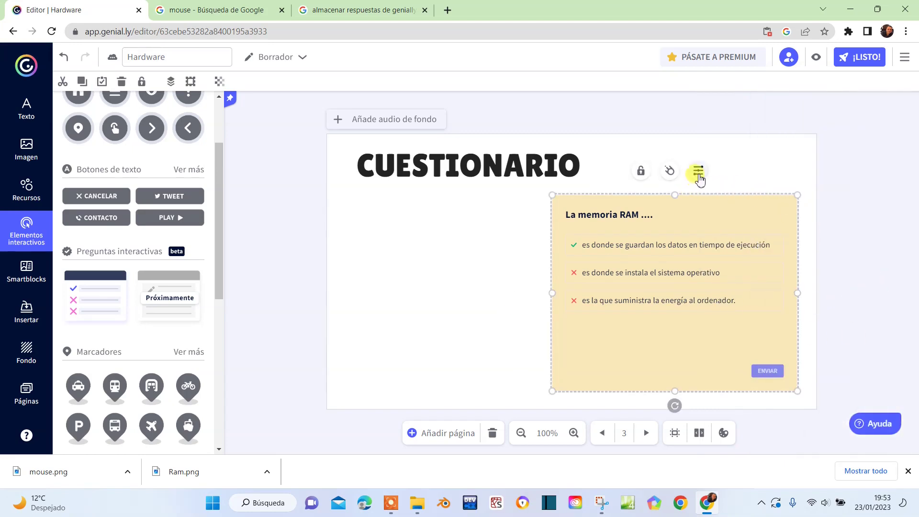
left_click(698, 171)
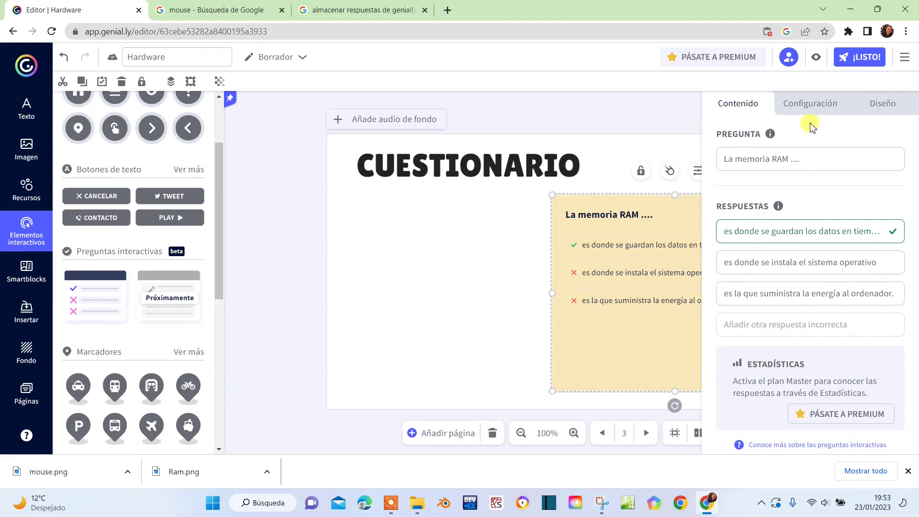
left_click(802, 106)
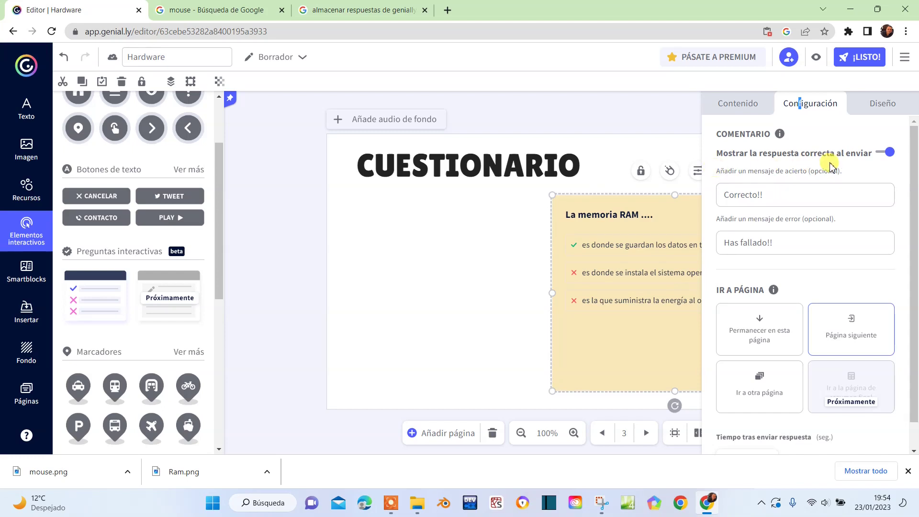
left_click(779, 200)
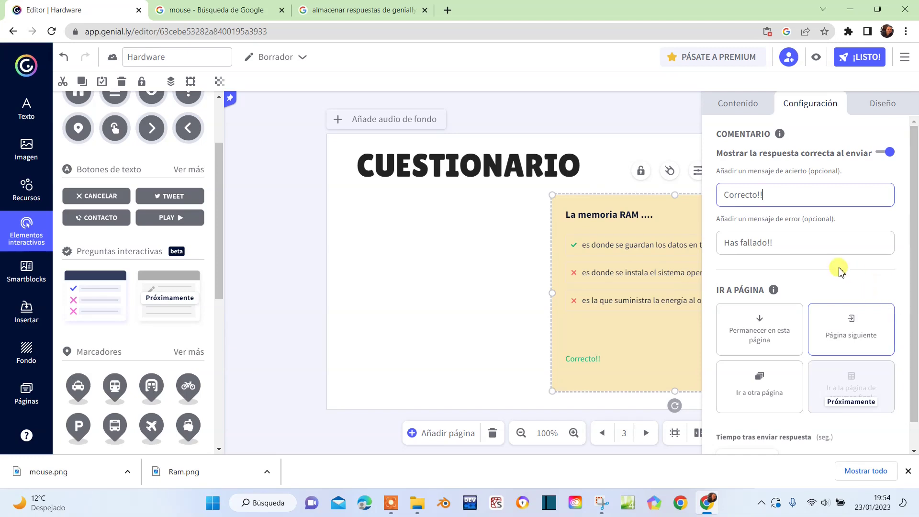
left_click(863, 335)
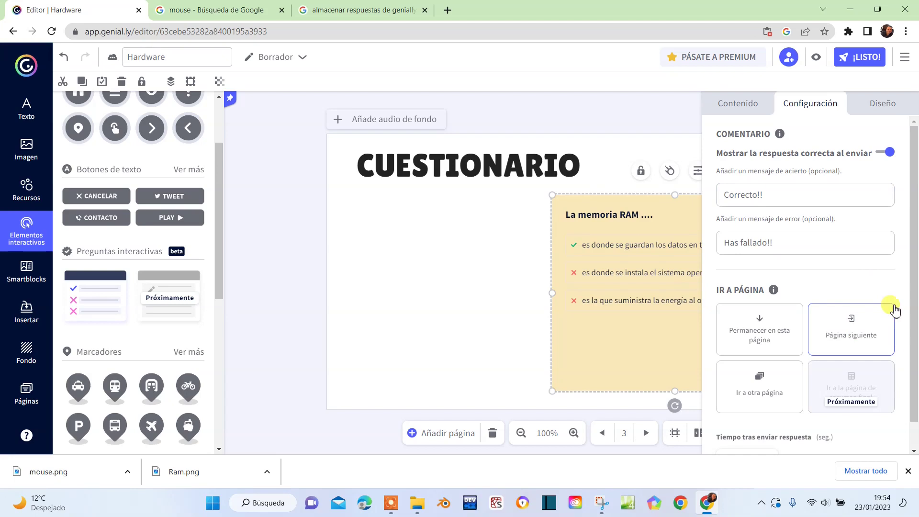
scroll(916, 292, "down", 1)
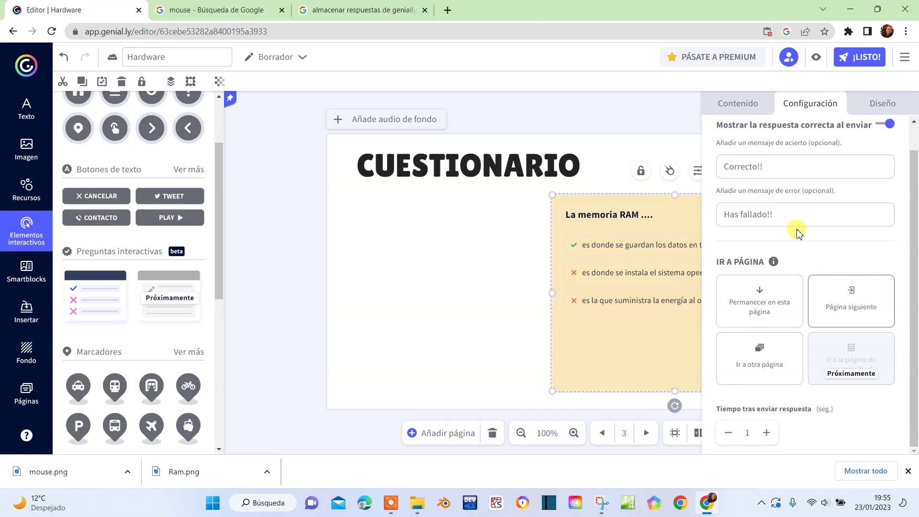
left_click(788, 211)
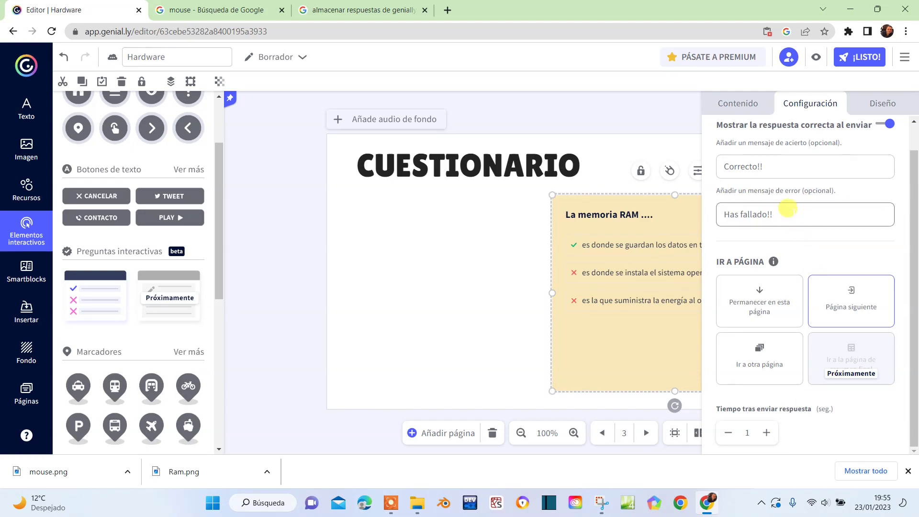
left_click(779, 215)
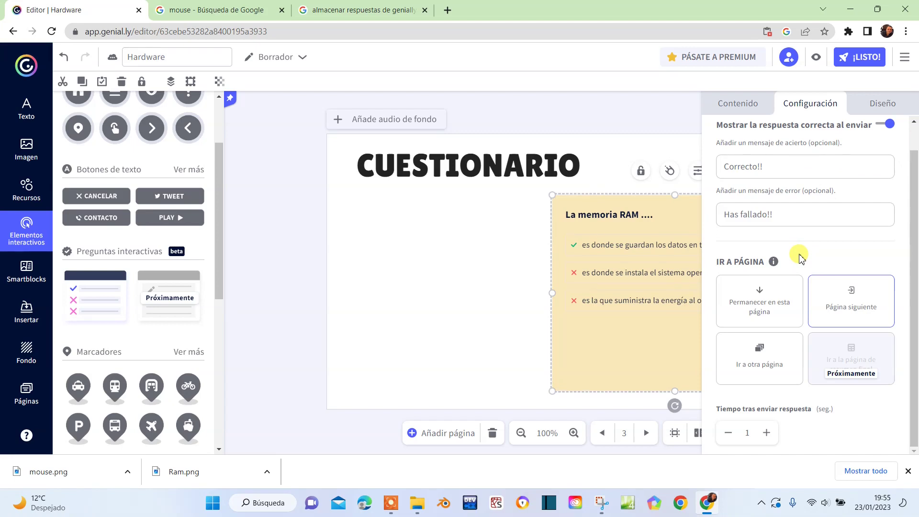
left_click(463, 287)
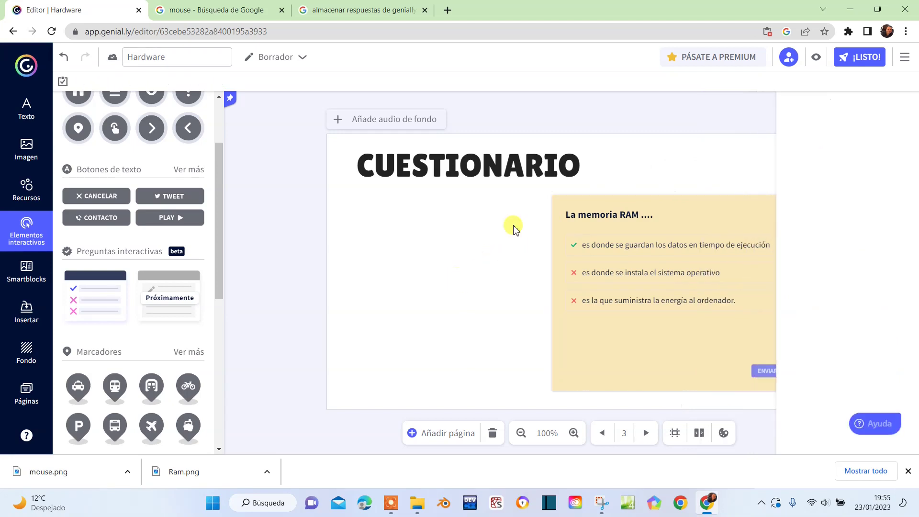
Change the RAM question's background colour to light blue #BAE1F7 in its design settings.
left_click(689, 220)
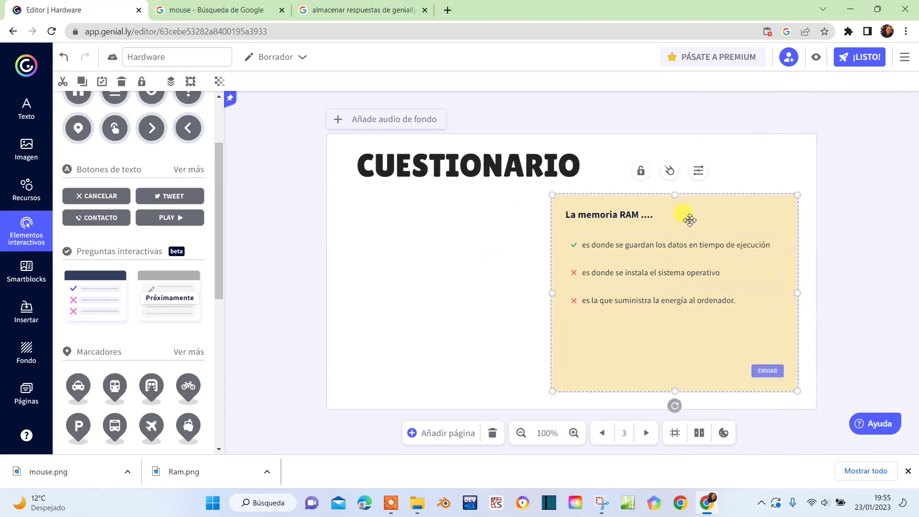
left_click(699, 170)
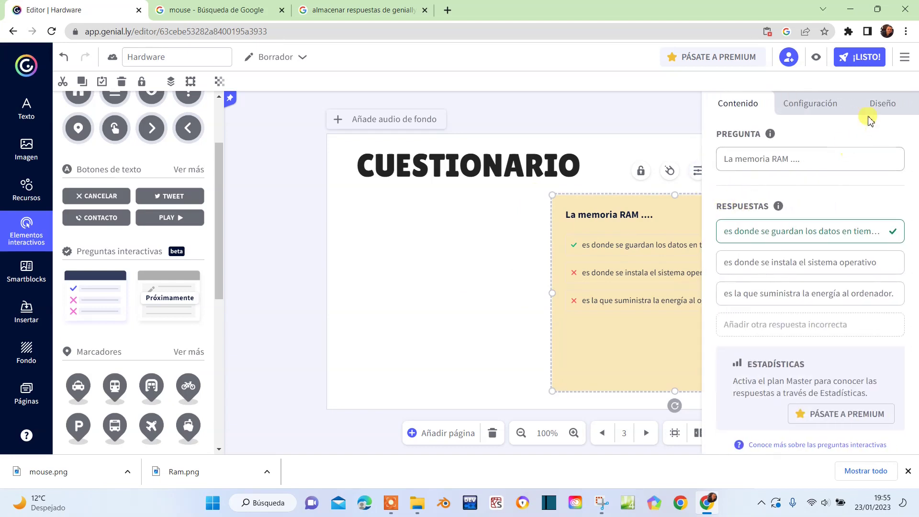
left_click(885, 106)
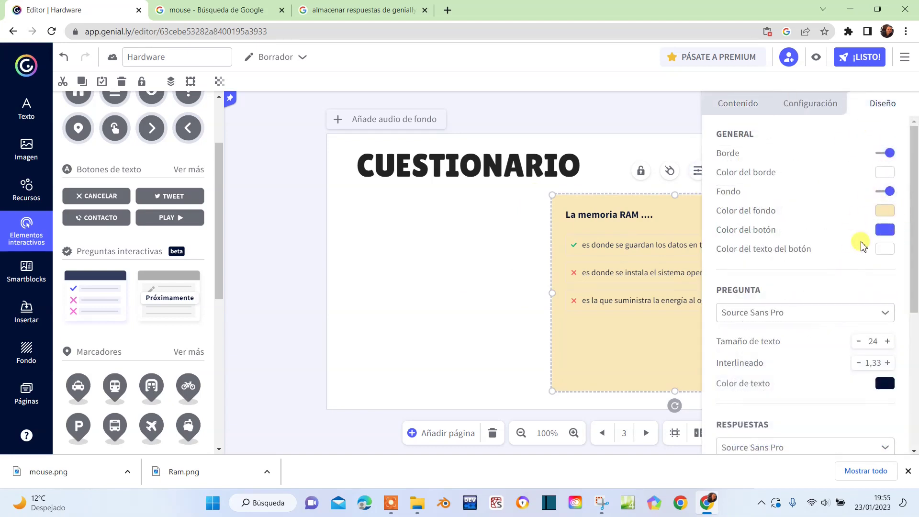
left_click(885, 211)
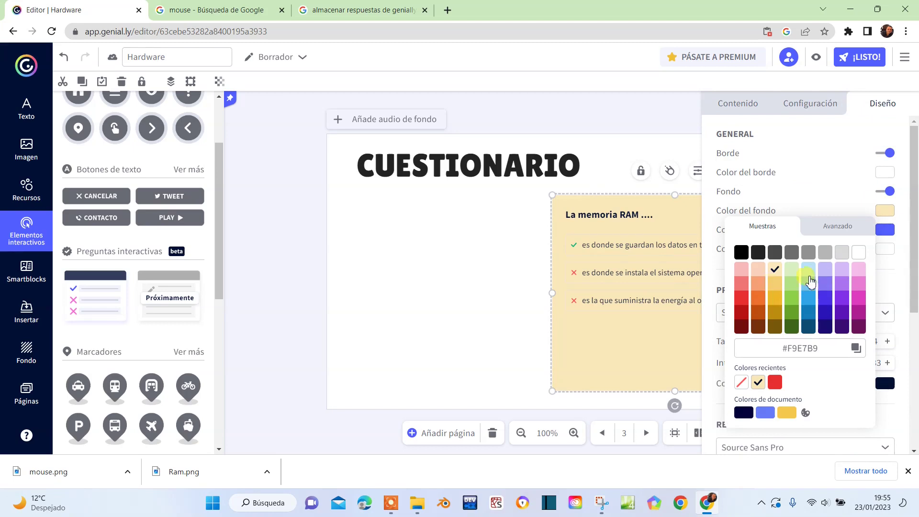
left_click(808, 270)
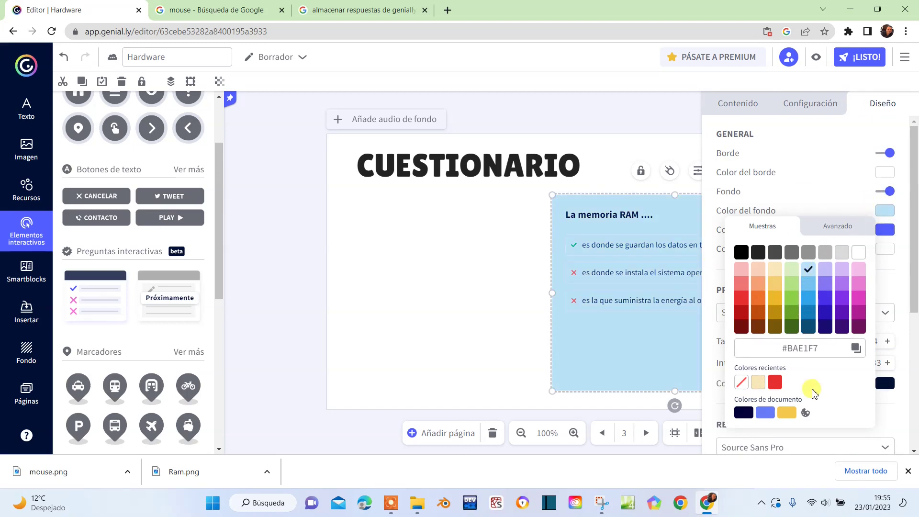
Set the font of the question's answers to Montserrat, check the remaining design options and close the settings.
scroll(814, 388, "down", 2)
scroll(819, 364, "down", 1)
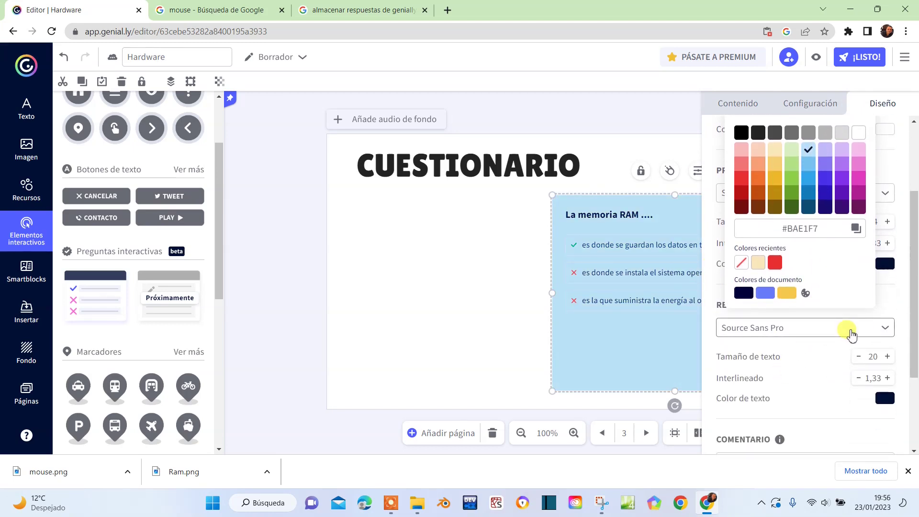
left_click(851, 331)
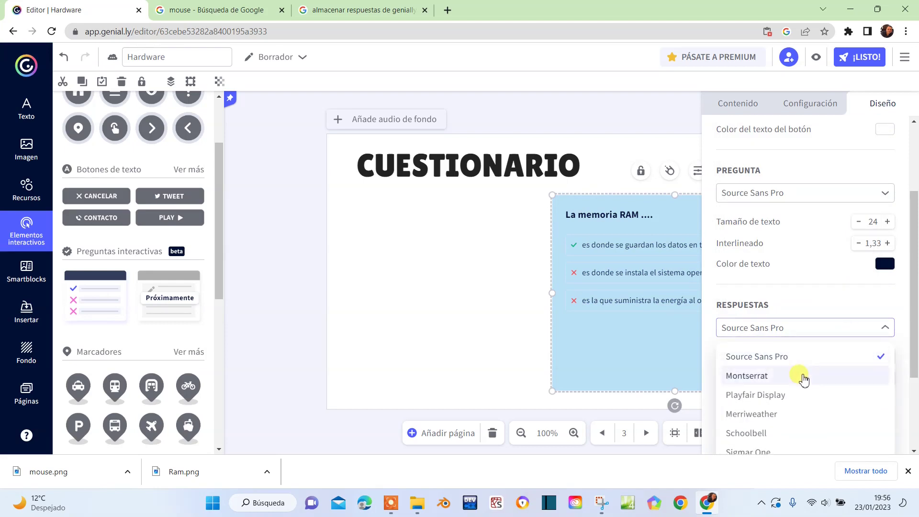
left_click(804, 376)
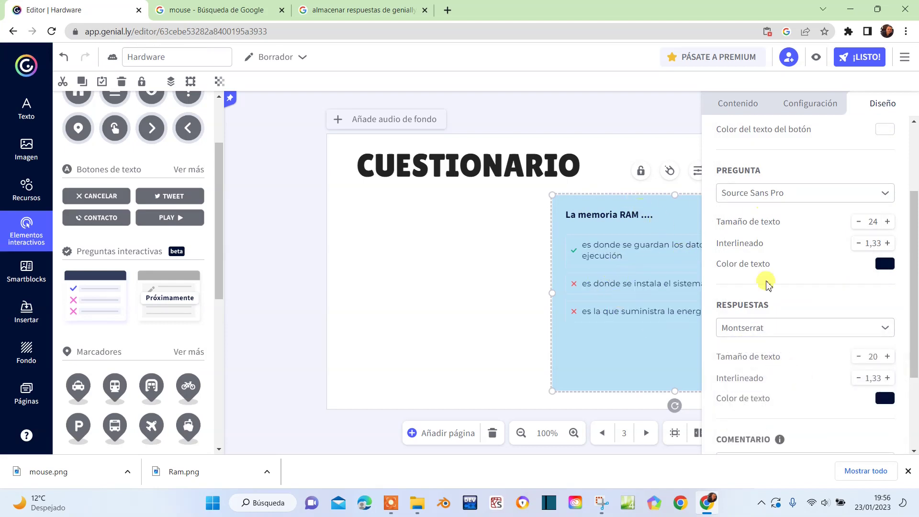
scroll(786, 365, "down", 4)
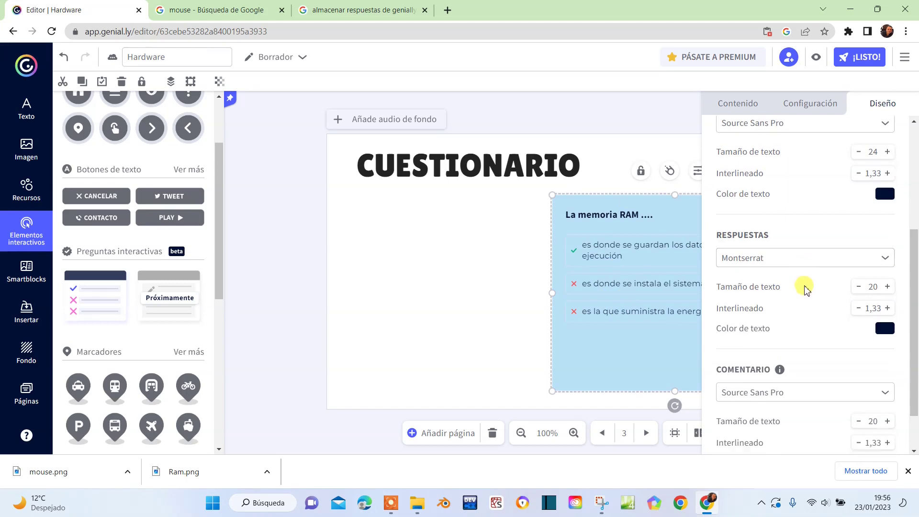
scroll(833, 365, "down", 1)
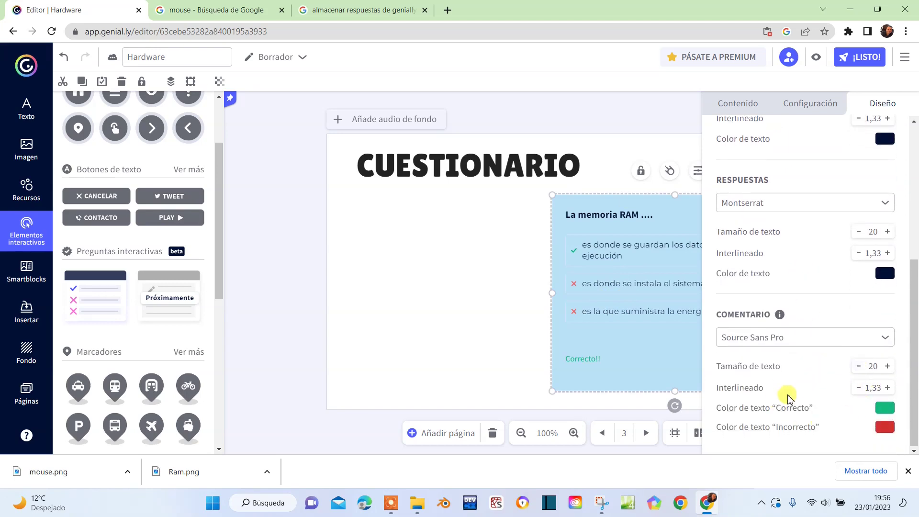
scroll(842, 311, "up", 6)
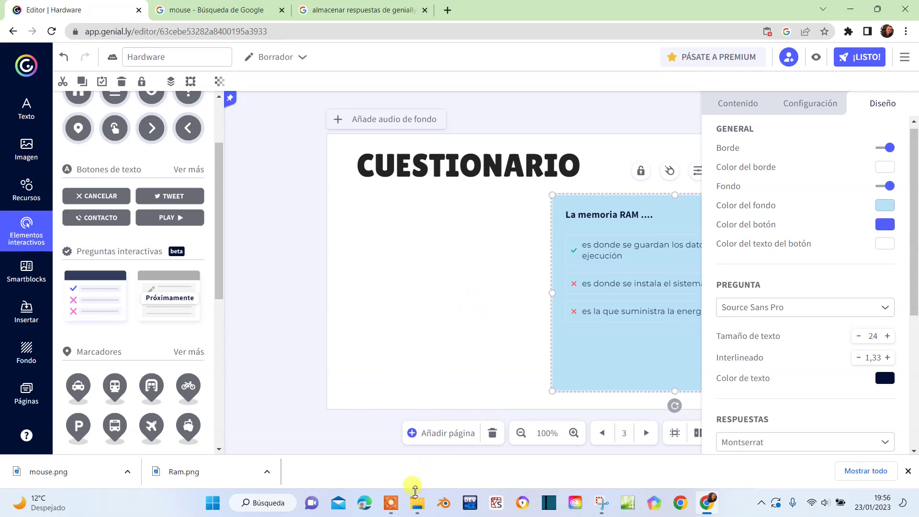
left_click(495, 268)
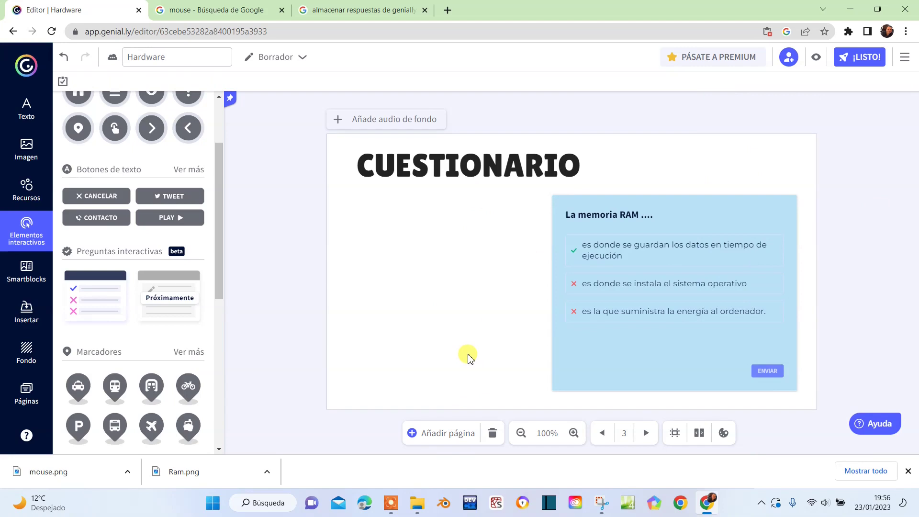
Insert Ram.png into the quiz page from the materiales_genially folder in File Explorer.
left_click(417, 502)
left_click(496, 450)
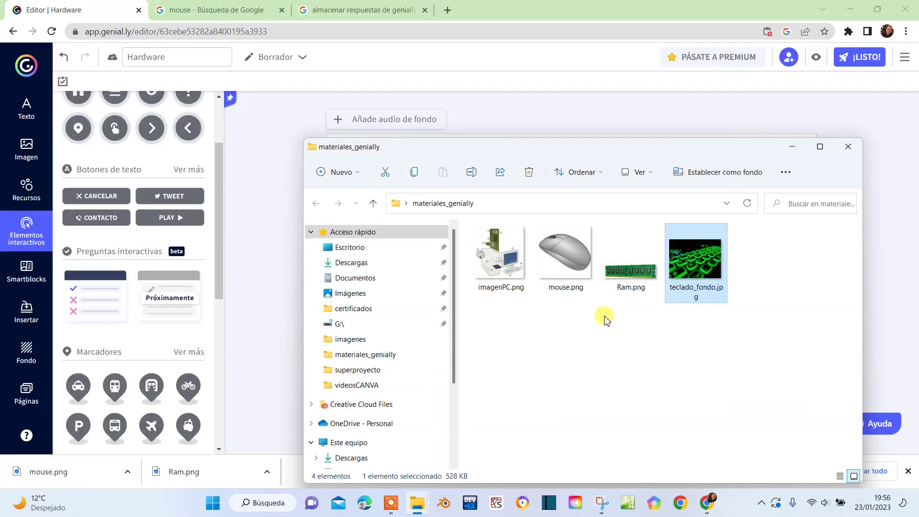
left_click_drag(671, 151, 256, 151)
left_click_drag(218, 283, 493, 286)
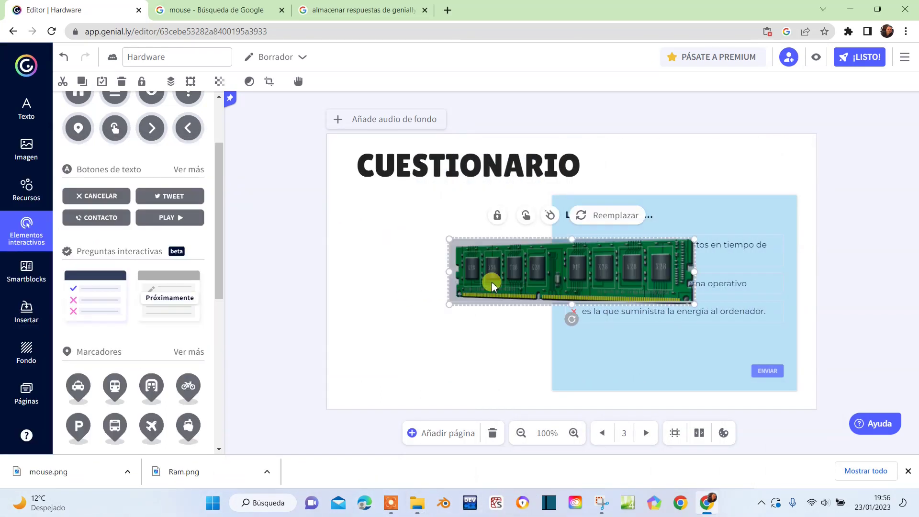
Fit the RAM image into the empty area beside the question, tilted diagonally at about 45 degrees and scaled down.
left_click_drag(594, 269, 481, 290)
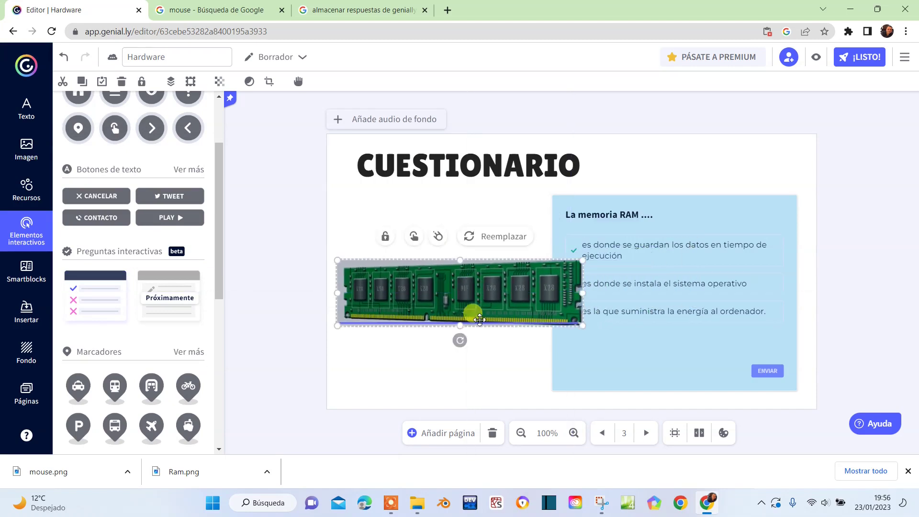
left_click_drag(459, 341, 427, 325)
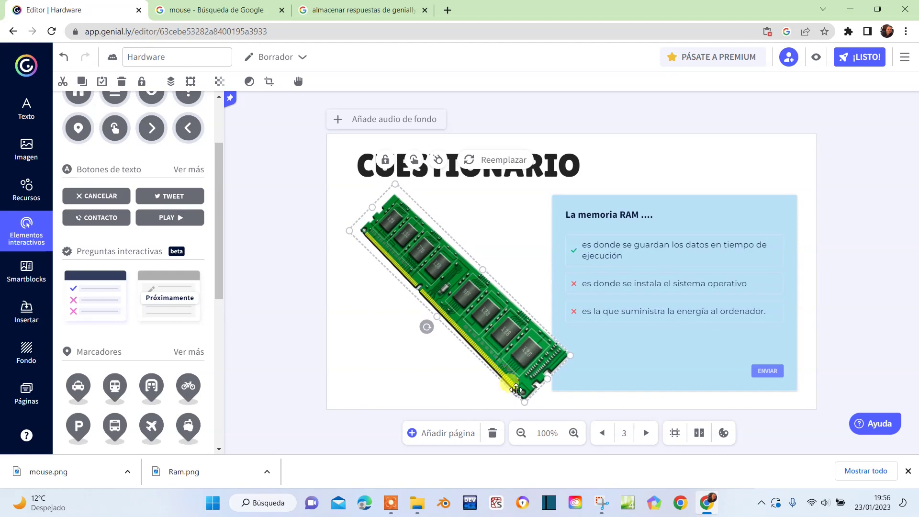
left_click_drag(526, 404, 483, 345)
left_click_drag(438, 269, 455, 288)
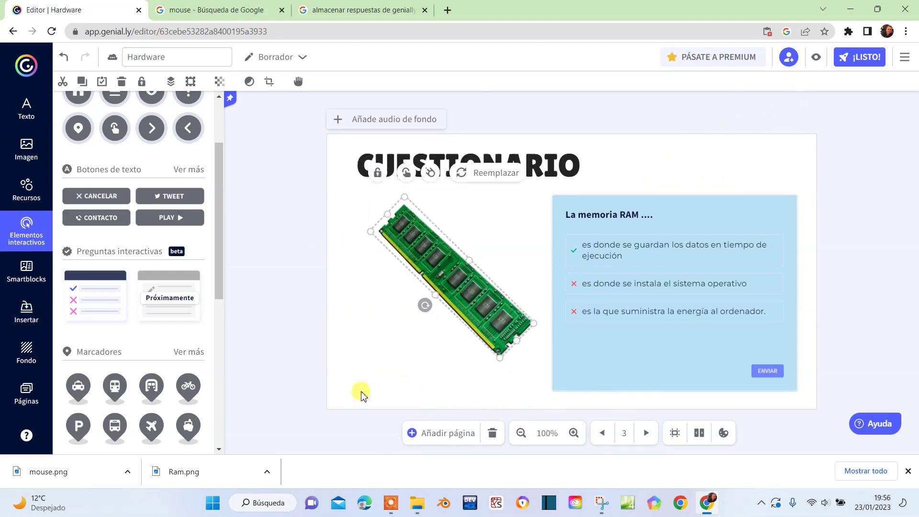
left_click(302, 365)
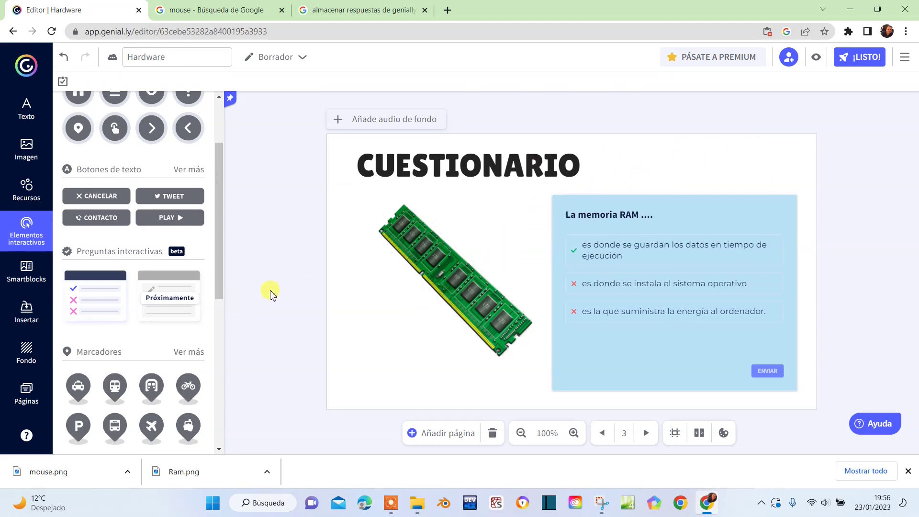
Show the list of the presentation's pages.
left_click_drag(219, 256, 214, 268)
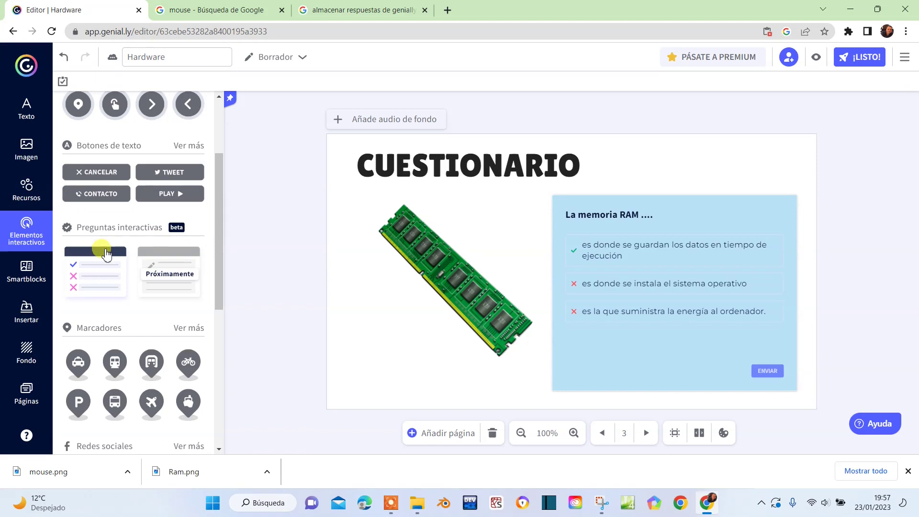
left_click(33, 394)
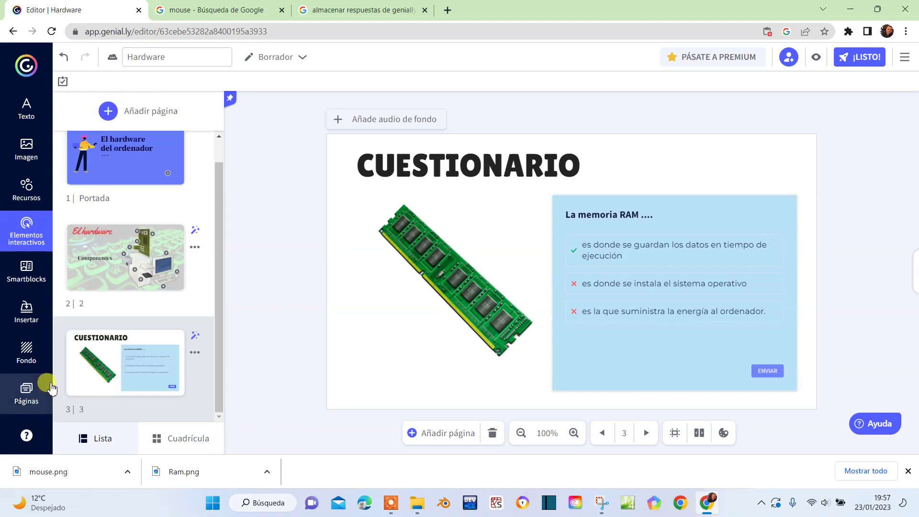